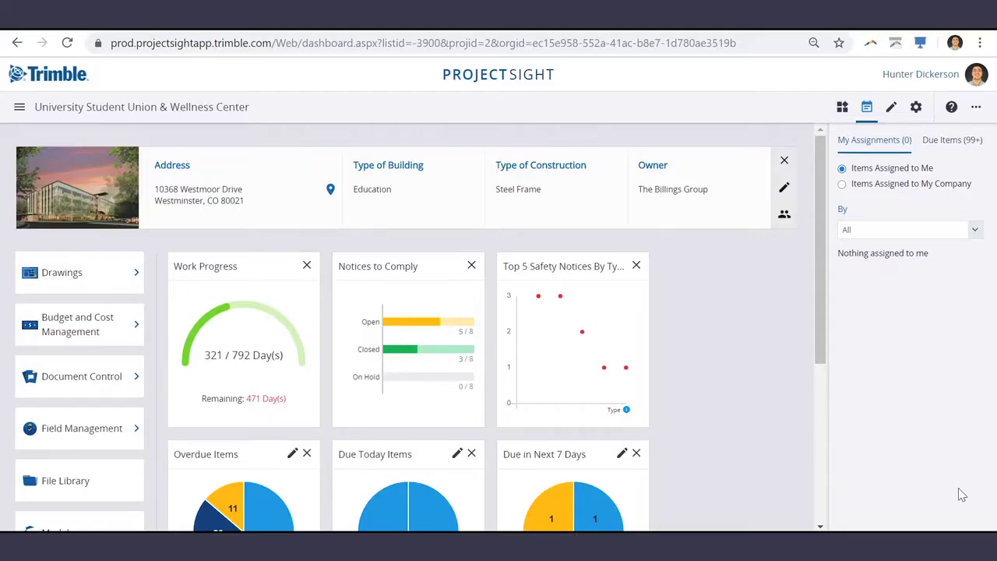
# Open the project's Potential Change Orders list under Budget and Cost Management
pyautogui.click(129, 332)
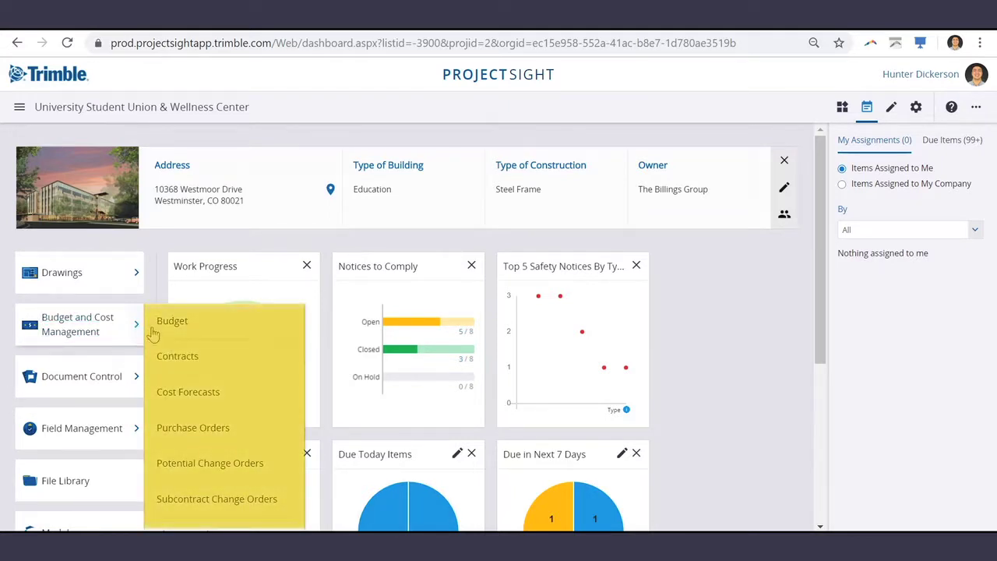
pyautogui.scroll(-1, 223, 362)
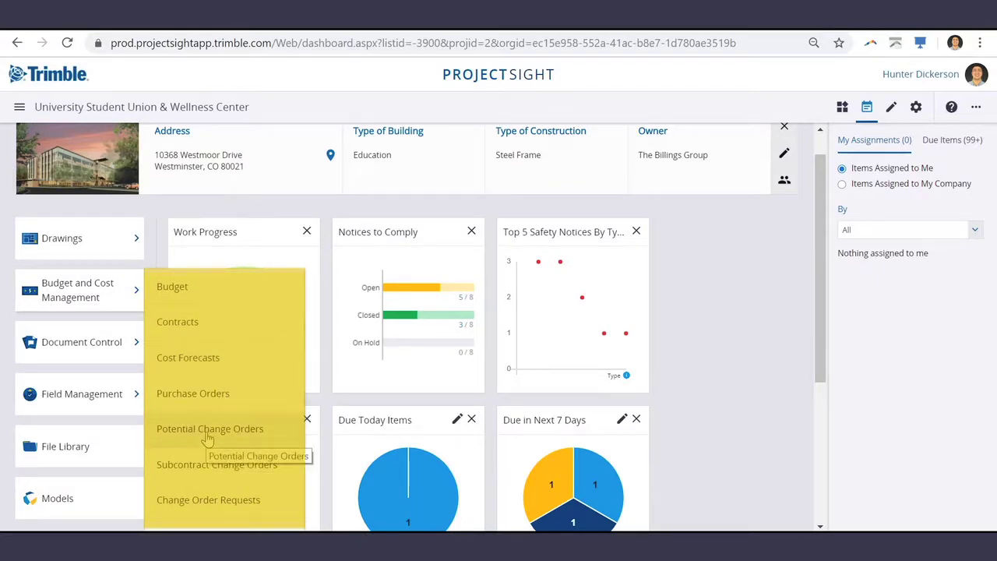
pyautogui.click(208, 431)
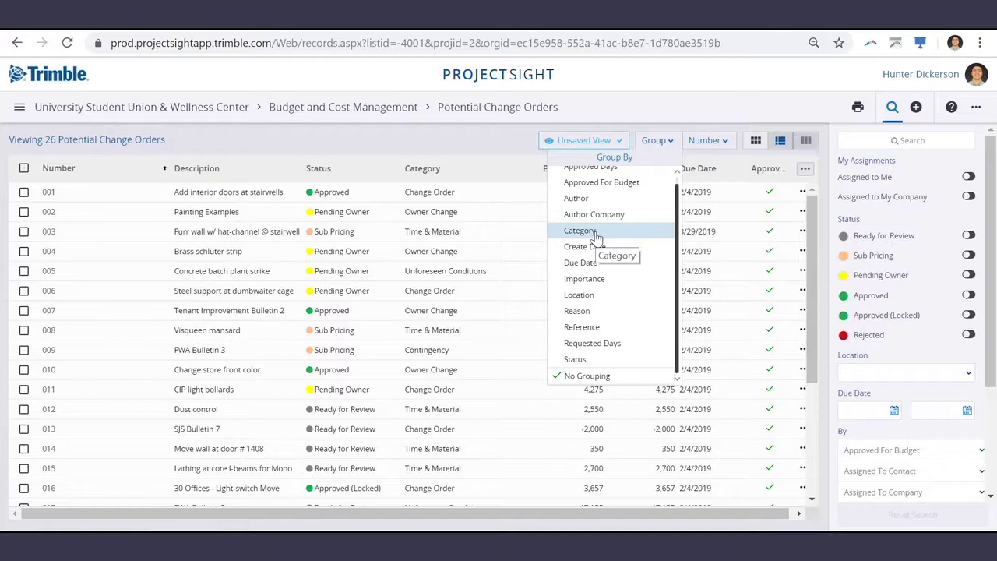
# Group the potential change orders by Category and look through the grouped records
pyautogui.click(594, 233)
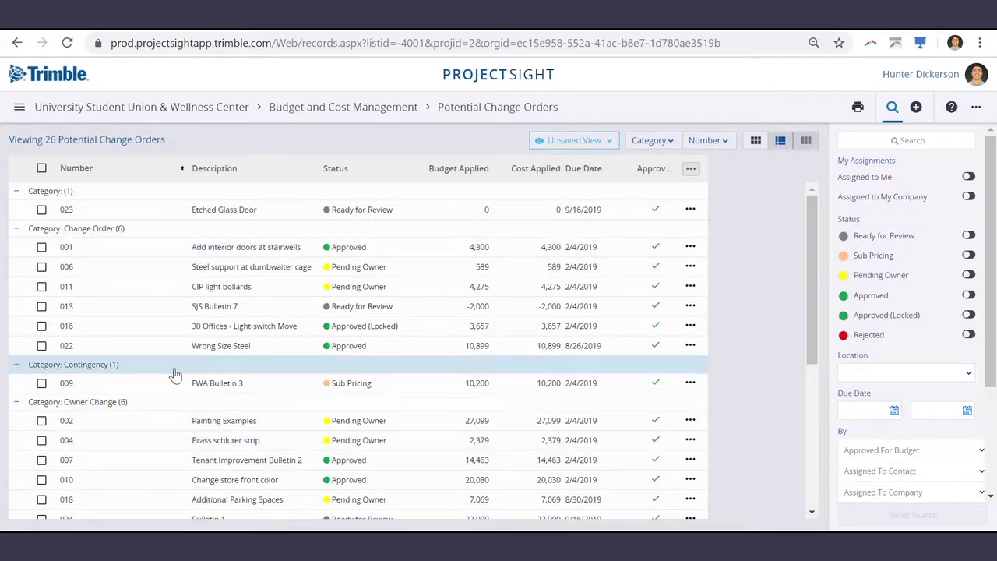
pyautogui.scroll(-3, 176, 385)
pyautogui.scroll(-1, 174, 385)
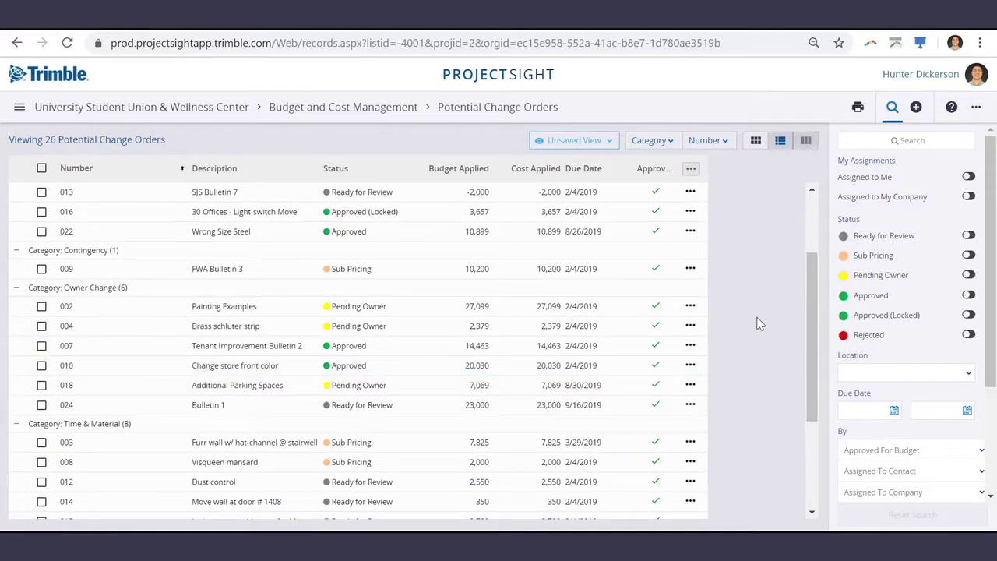
# Create a new potential change order with the description "Front Entry Change"
pyautogui.click(916, 107)
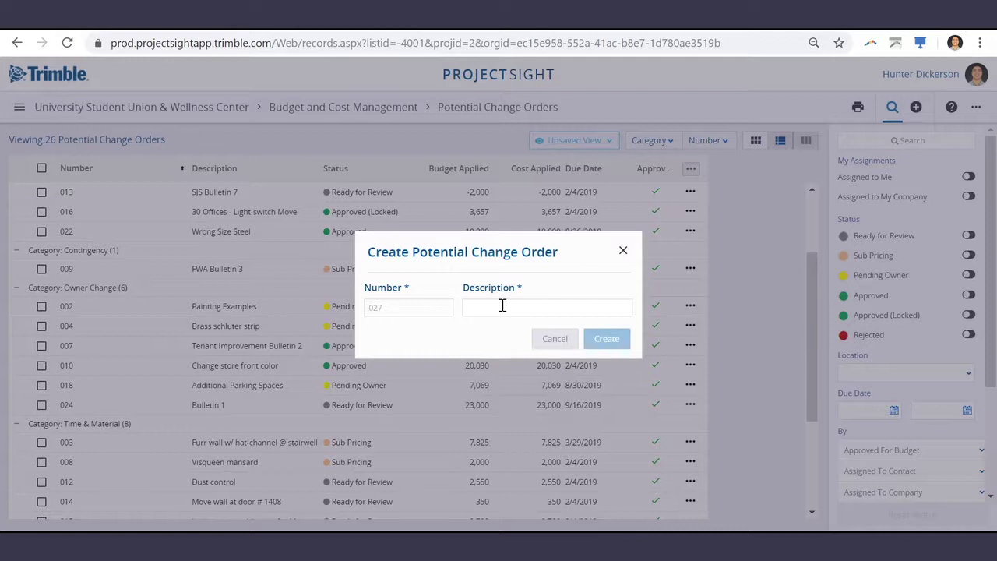
pyautogui.click(502, 306)
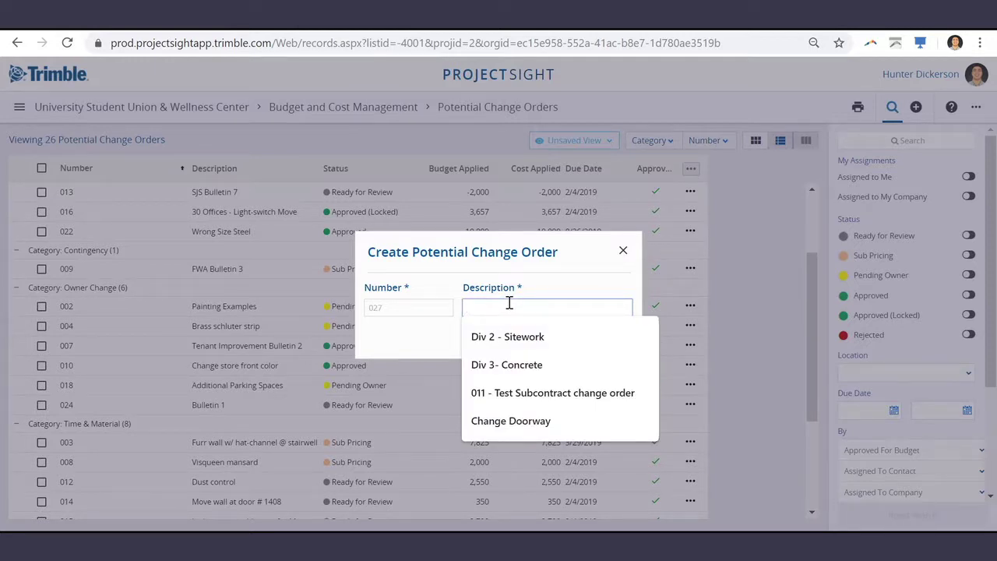
pyautogui.write('Front R')
pyautogui.press('BackSpace')
pyautogui.write('e')
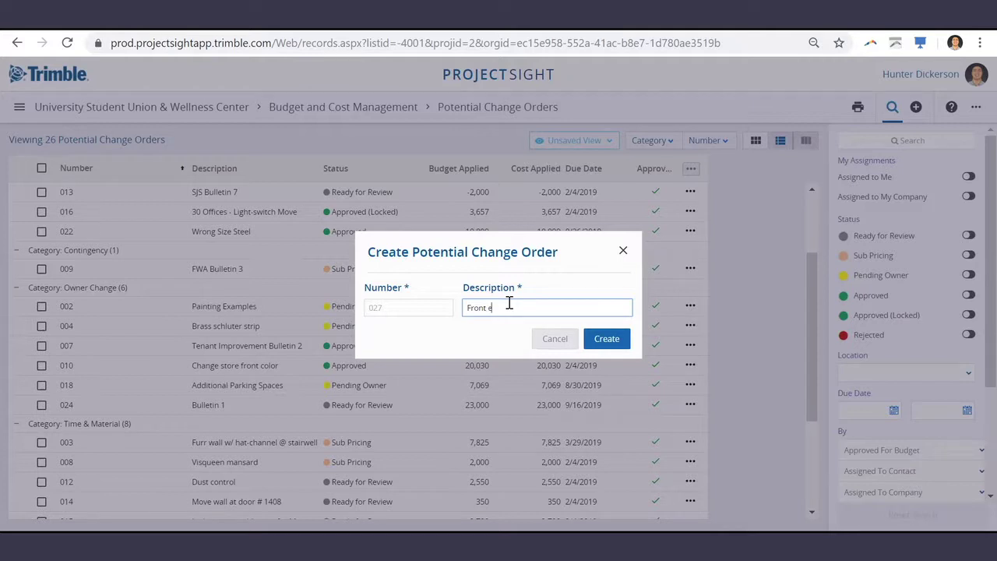
pyautogui.press('BackSpace')
pyautogui.write('Entry Change')
pyautogui.click(606, 339)
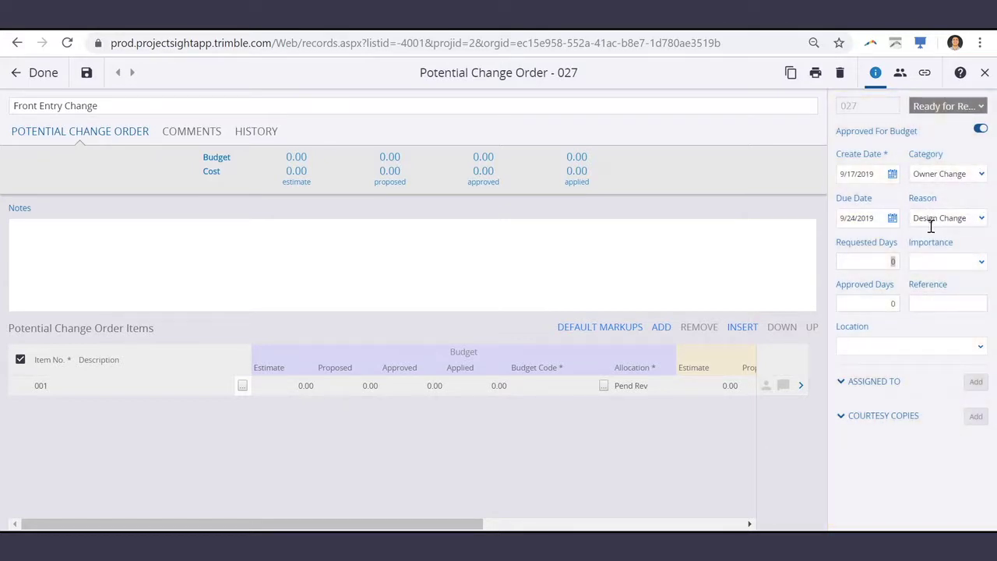
# Set the change order's requested days to 15 and its importance to Urgent
pyautogui.click(894, 261)
pyautogui.press('BackSpace')
pyautogui.write('15')
pyautogui.click(981, 265)
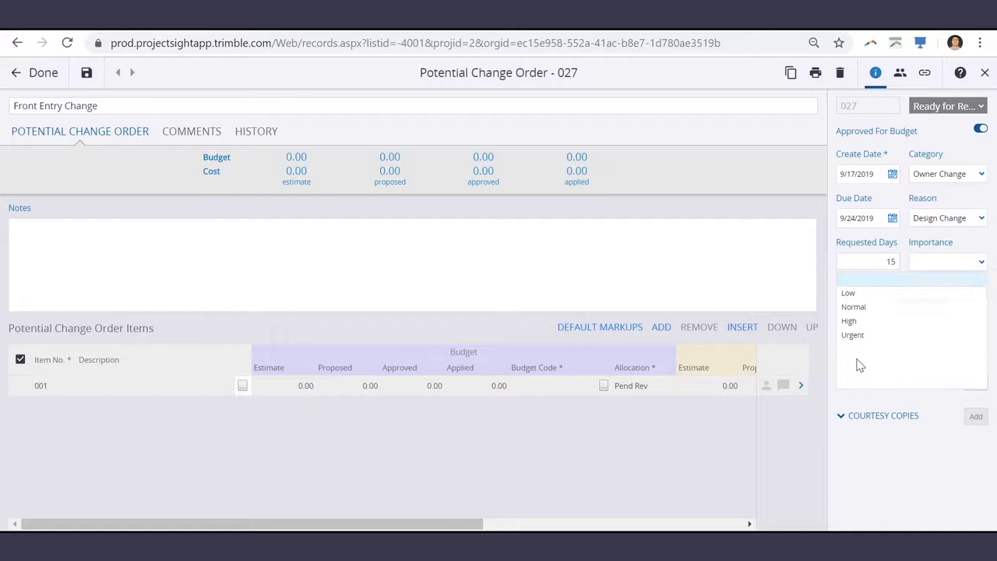
pyautogui.click(868, 336)
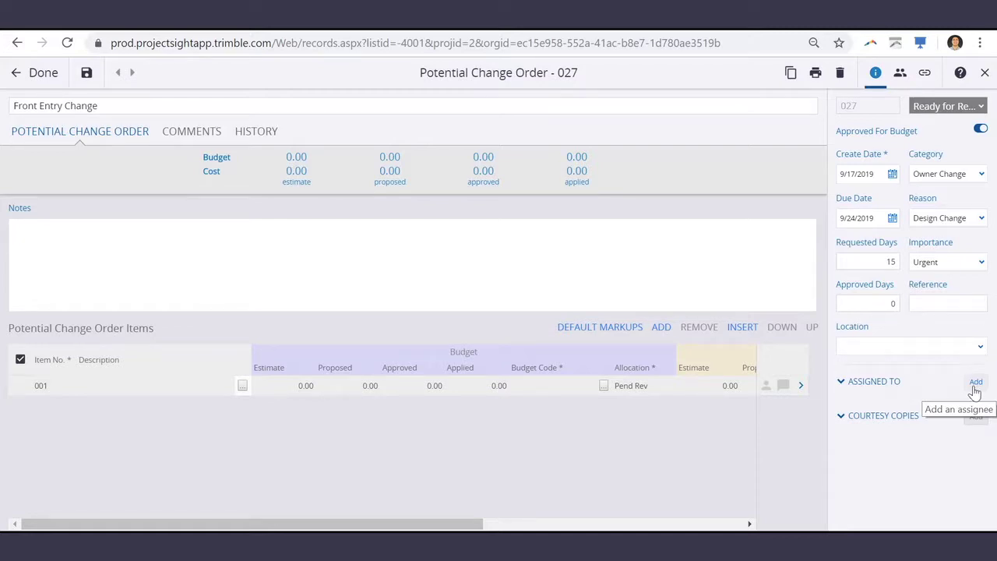
# Add a potential change order item described as "Door Installation" with Lakewood Company as its company
pyautogui.click(208, 252)
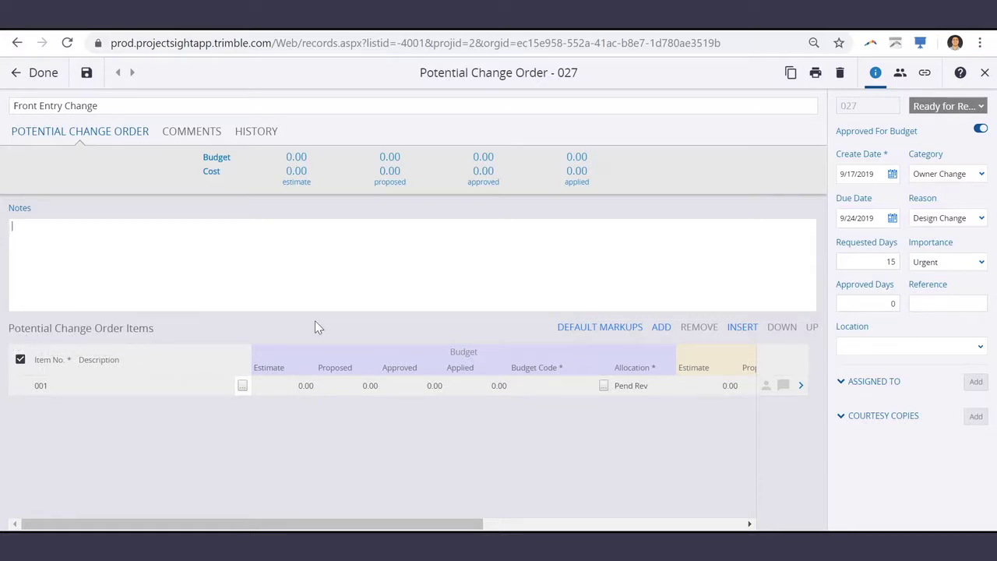
pyautogui.click(667, 333)
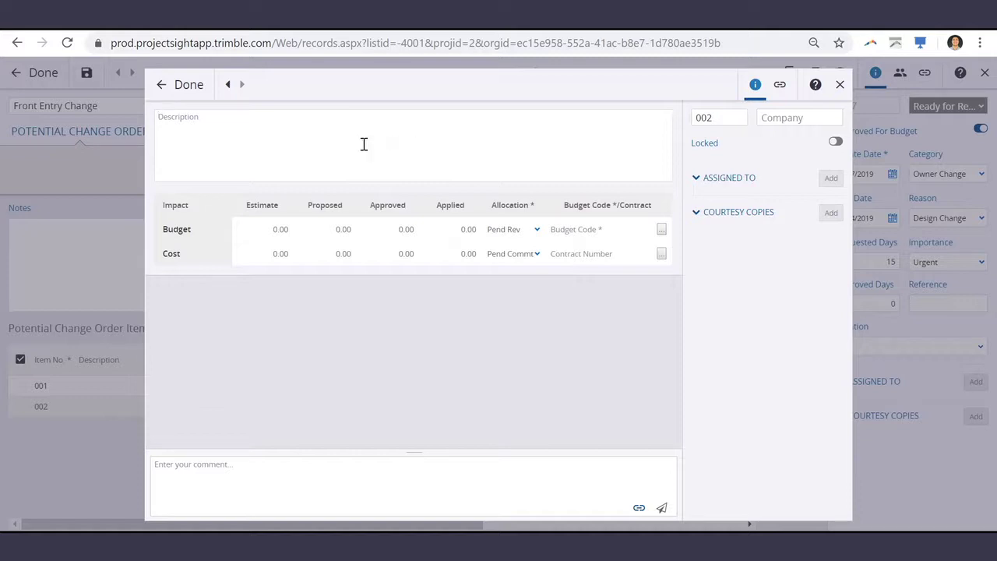
pyautogui.write('Door Installation')
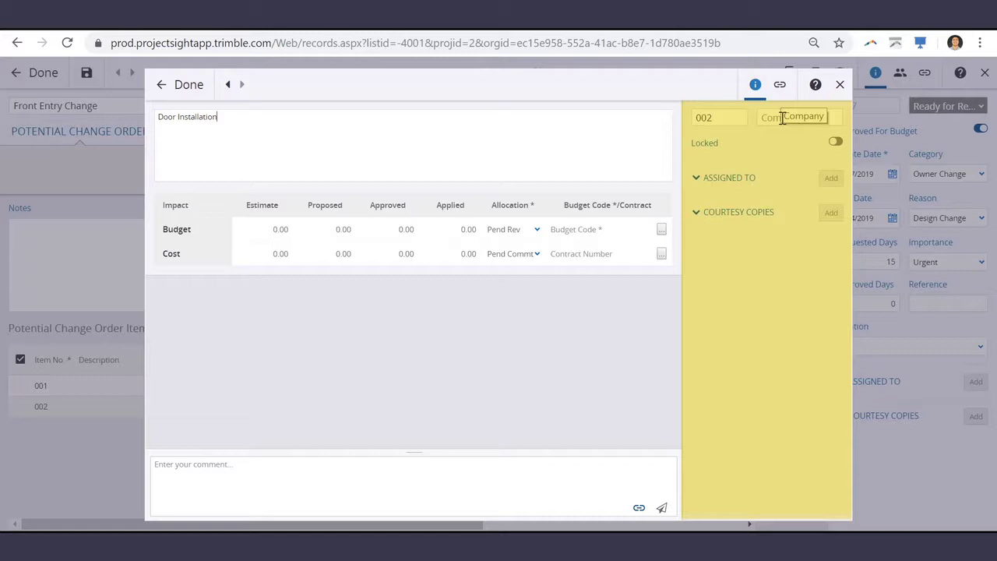
pyautogui.click(782, 118)
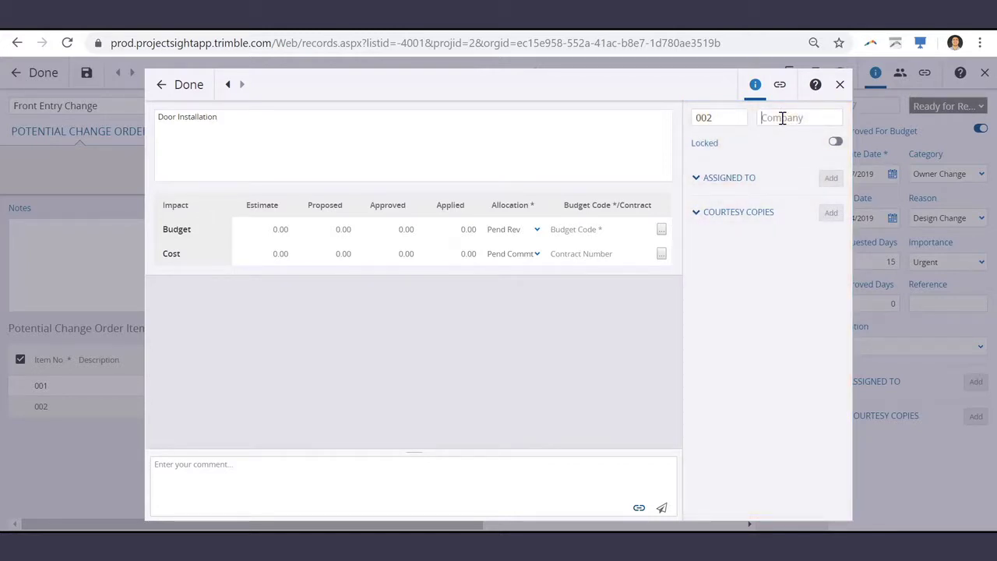
pyautogui.write('lake')
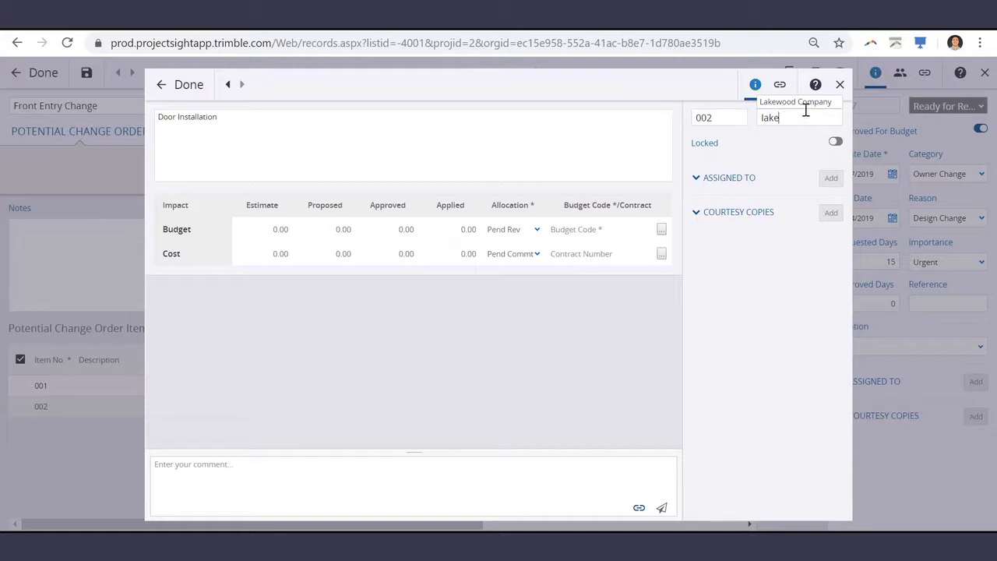
pyautogui.click(811, 111)
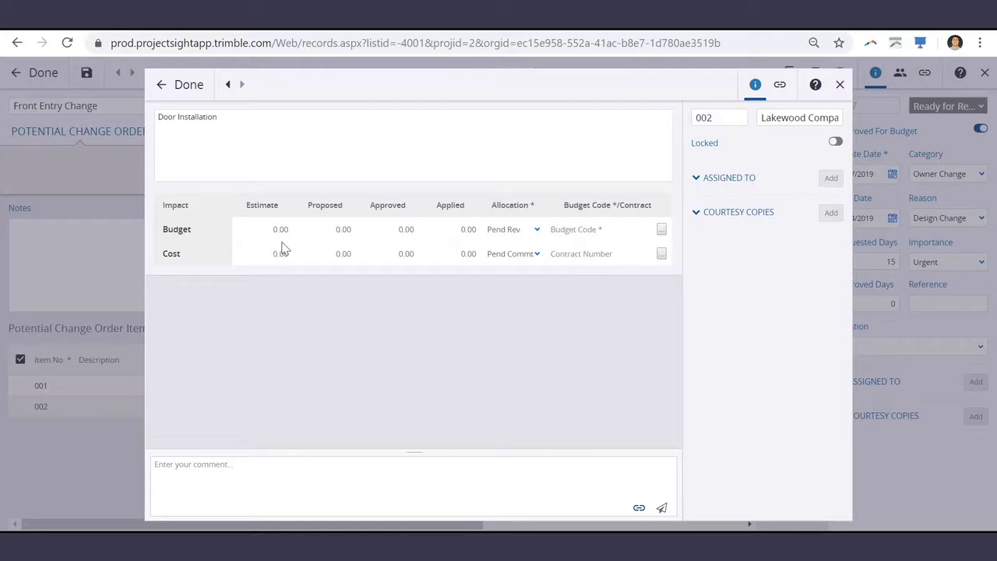
# Open the online help on potential change orders and expand the section on managing PCO items
pyautogui.click(263, 227)
pyautogui.click(524, 209)
pyautogui.click(815, 85)
pyautogui.click(814, 86)
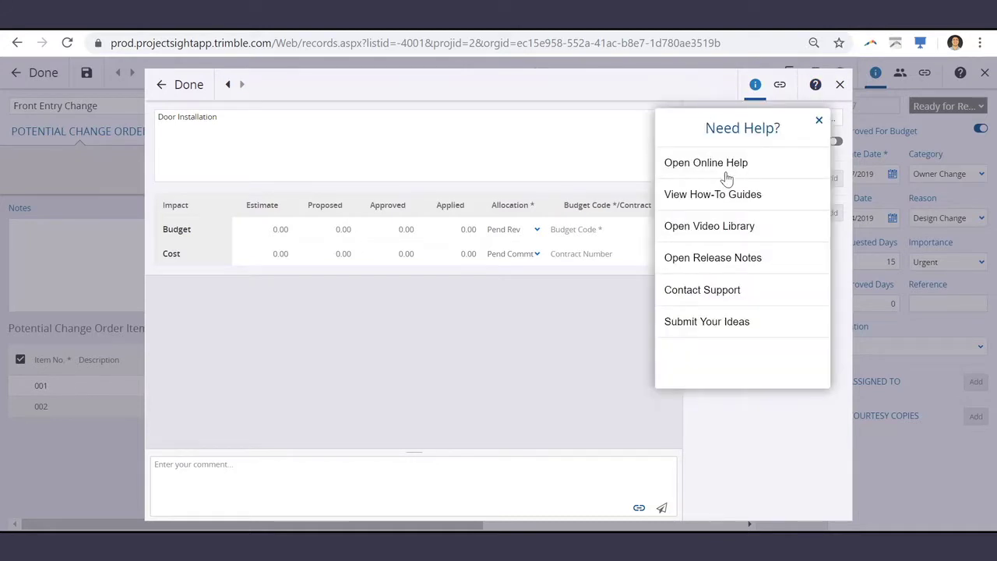
pyautogui.click(725, 165)
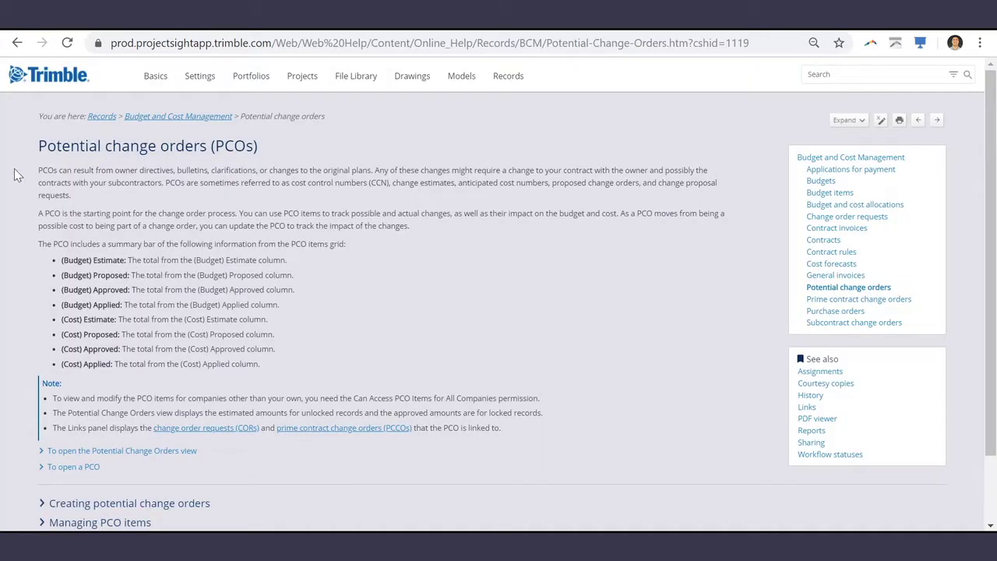
pyautogui.scroll(-1, 116, 238)
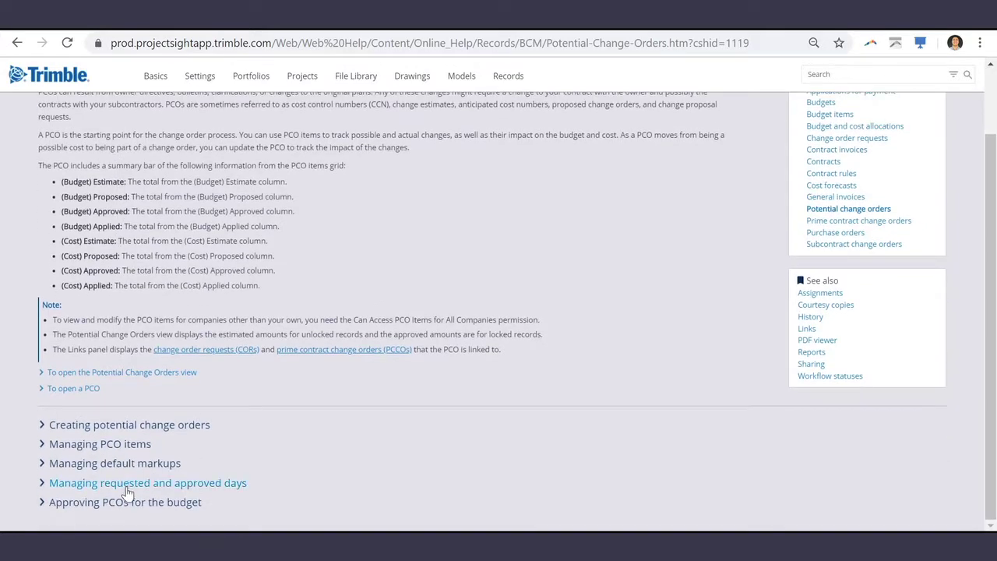
pyautogui.click(42, 445)
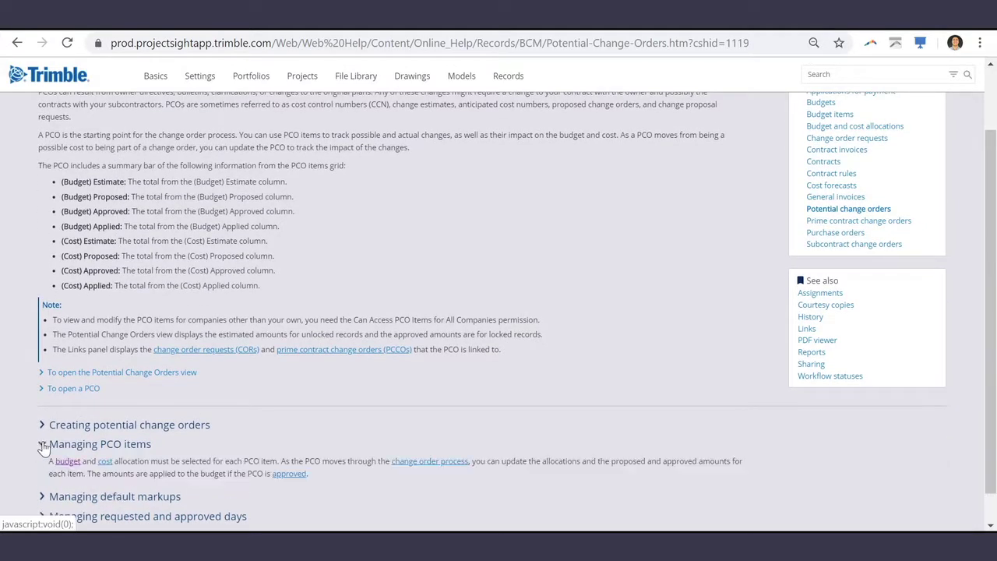
pyautogui.scroll(-2, 54, 413)
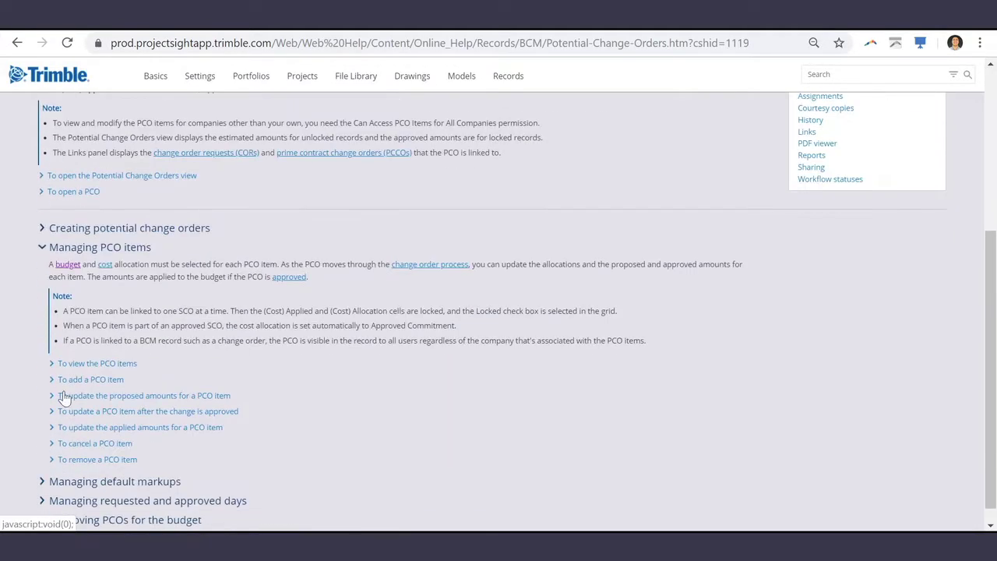
# Look up the budget and cost allocation definitions in the help, and return to the change order item
pyautogui.click(68, 265)
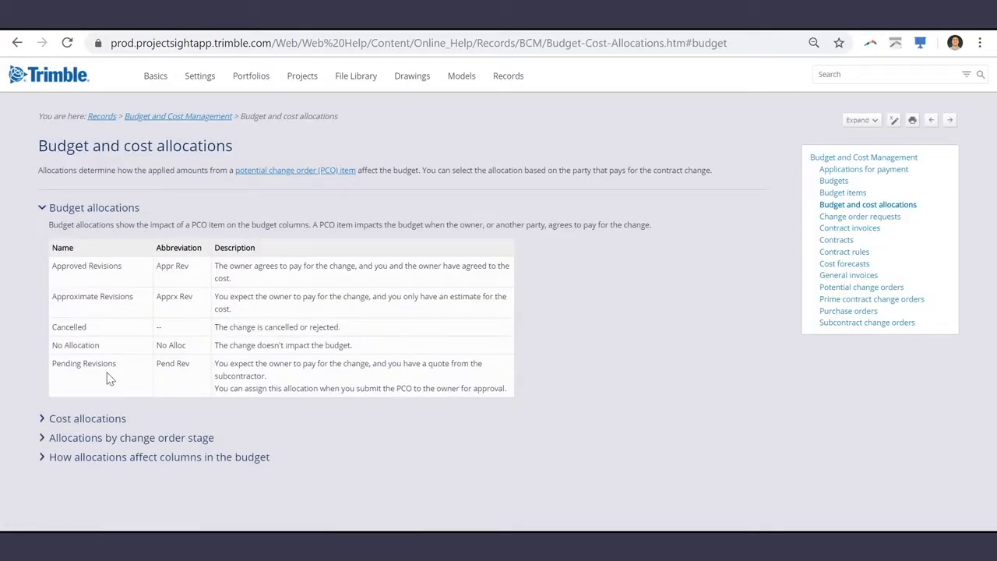
pyautogui.click(43, 419)
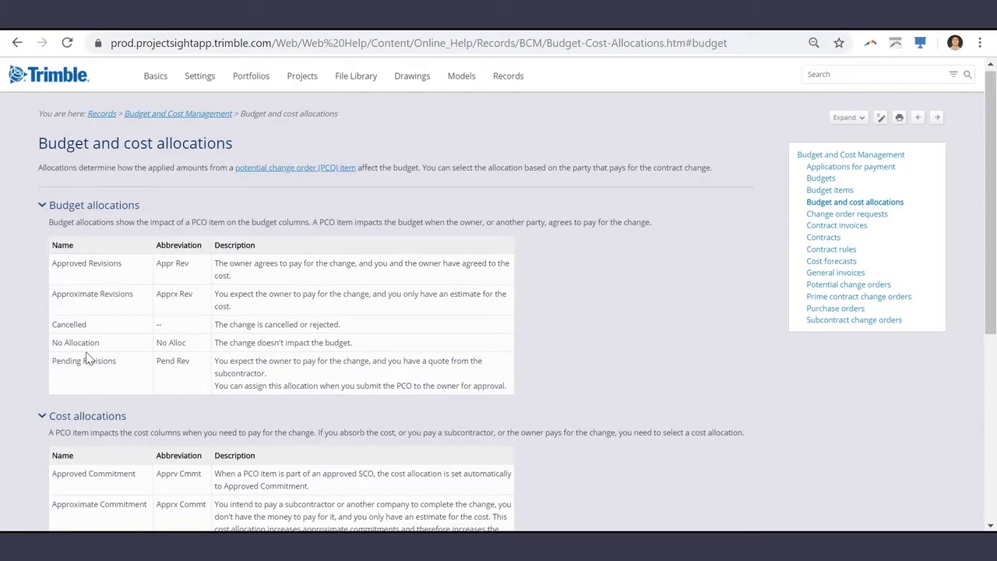
pyautogui.scroll(-3, 85, 357)
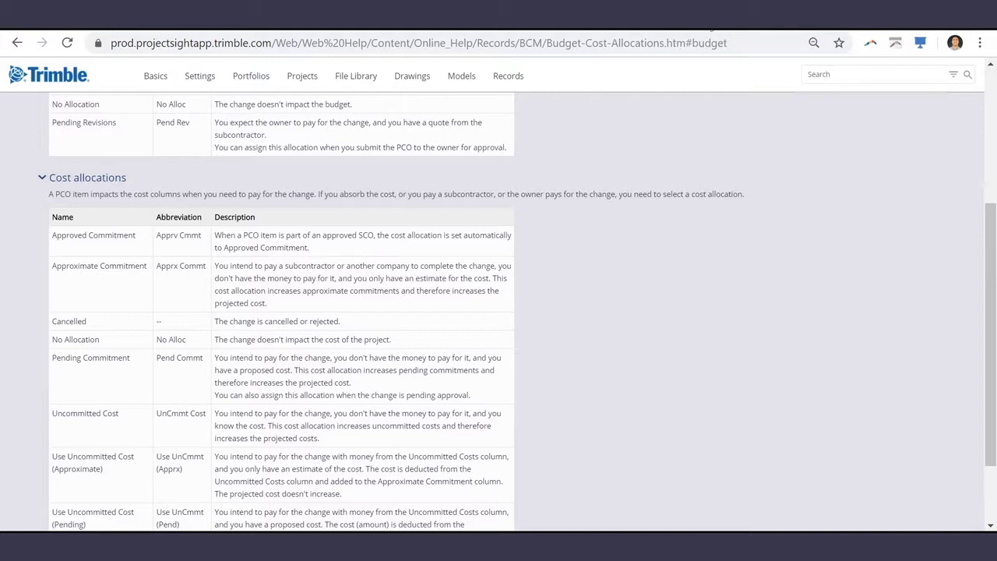
pyautogui.hotkey('ctrl', 'Tab')
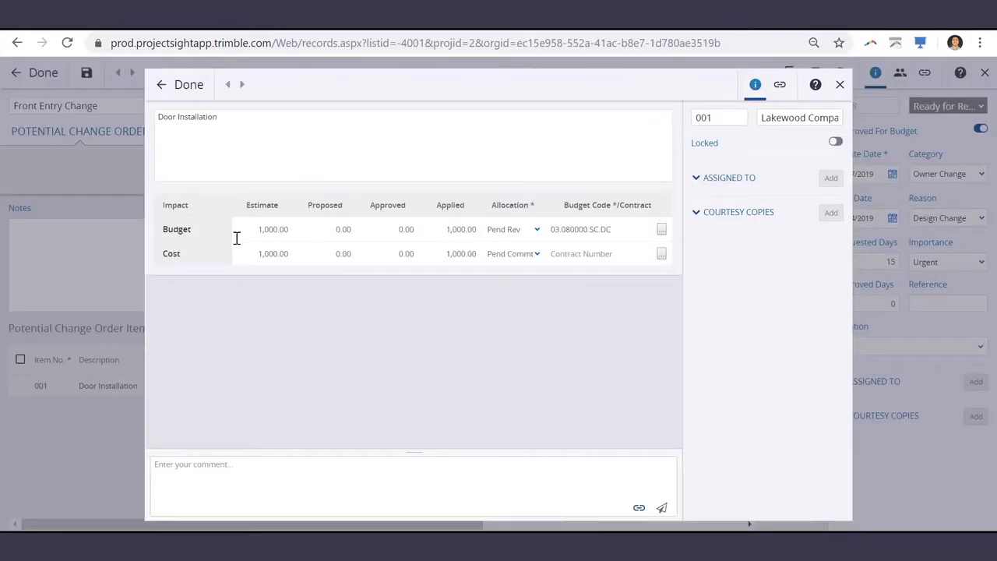
# Review the budget code search for the Door Installation item's budget impact, and return to the change order
pyautogui.click(263, 234)
pyautogui.click(661, 231)
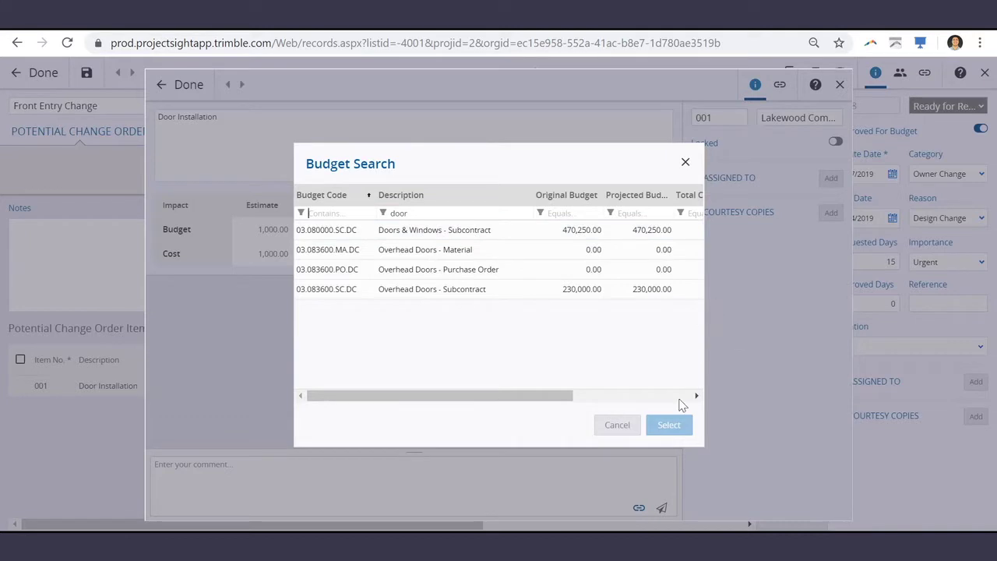
pyautogui.click(685, 163)
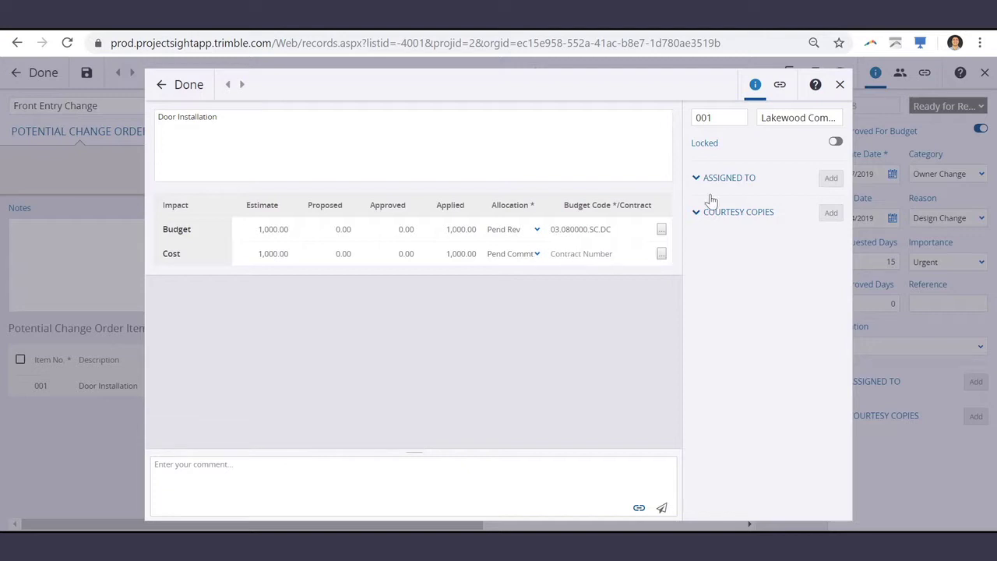
pyautogui.click(790, 117)
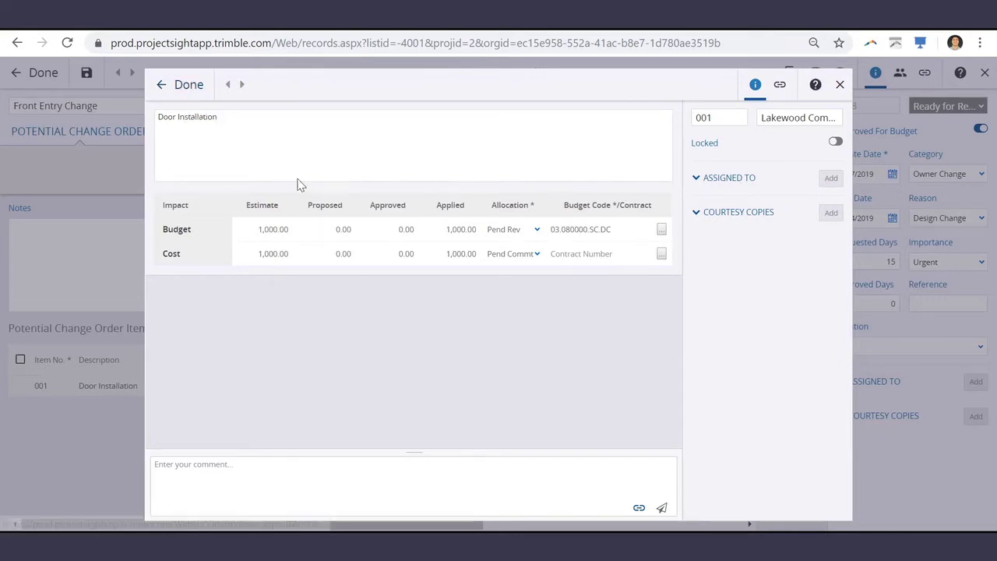
pyautogui.press('Escape')
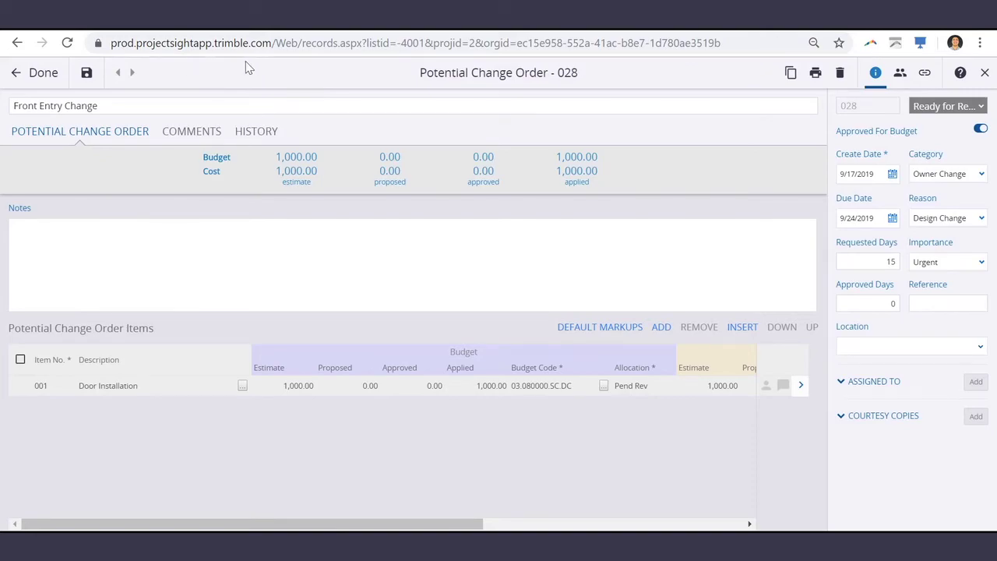